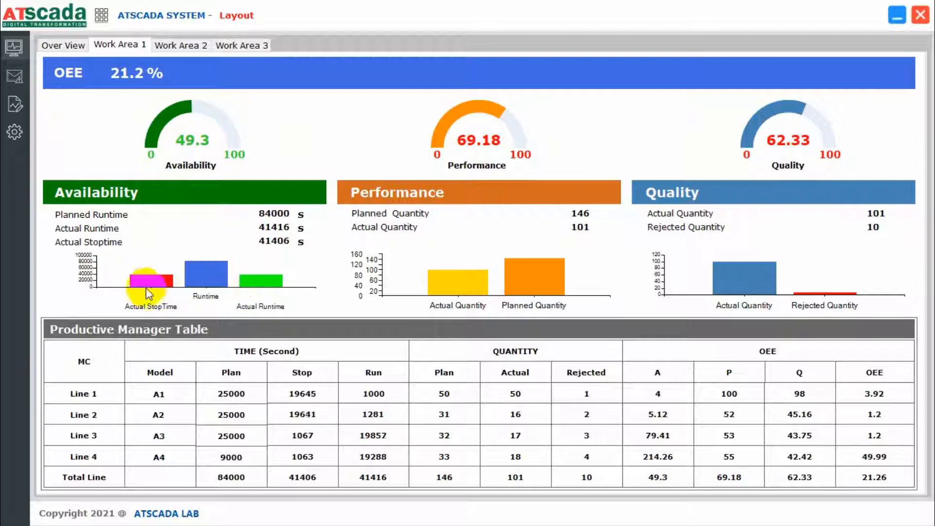
# View the Work Area 2 dashboard, then return to Over View showing overall OEE 21.59%.
pyautogui.click(175, 52)
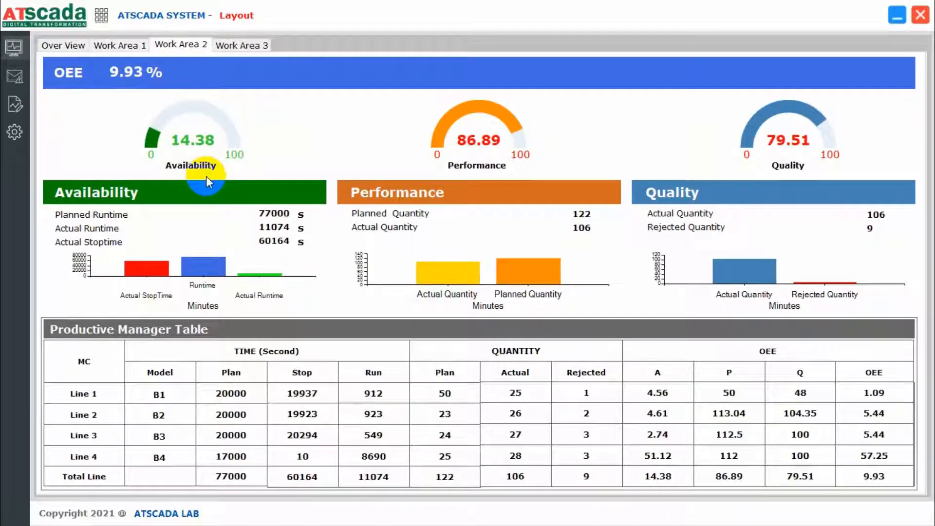
pyautogui.click(80, 48)
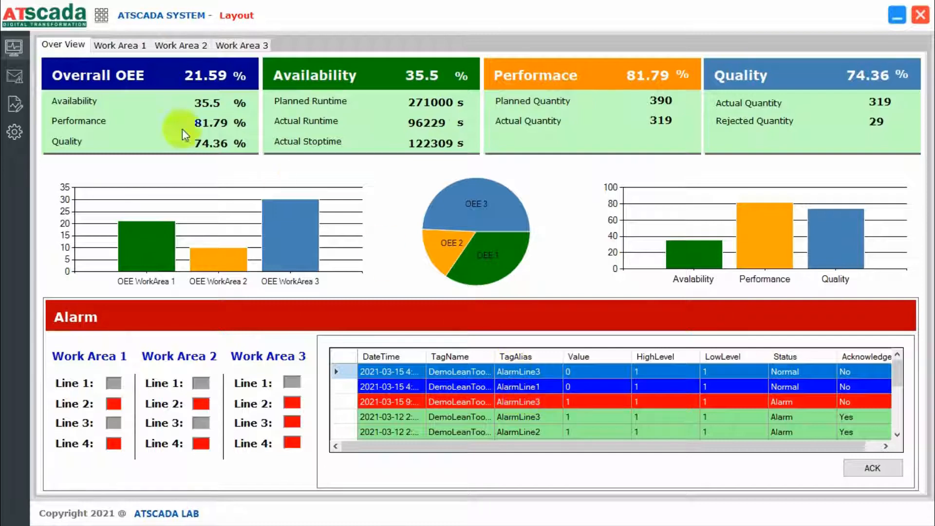
# Visit the alarm and data report pages, close the Data Reporter, and bring up the settings login.
pyautogui.click(15, 77)
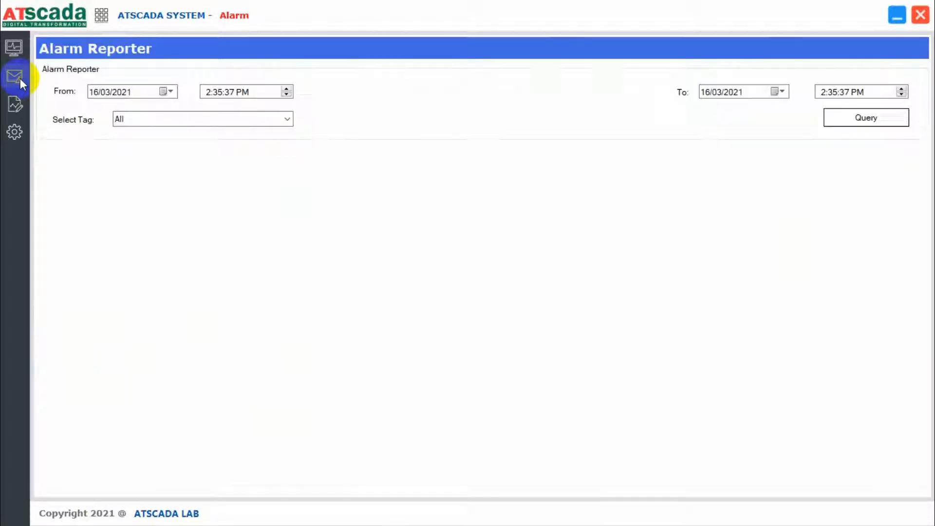
pyautogui.click(21, 104)
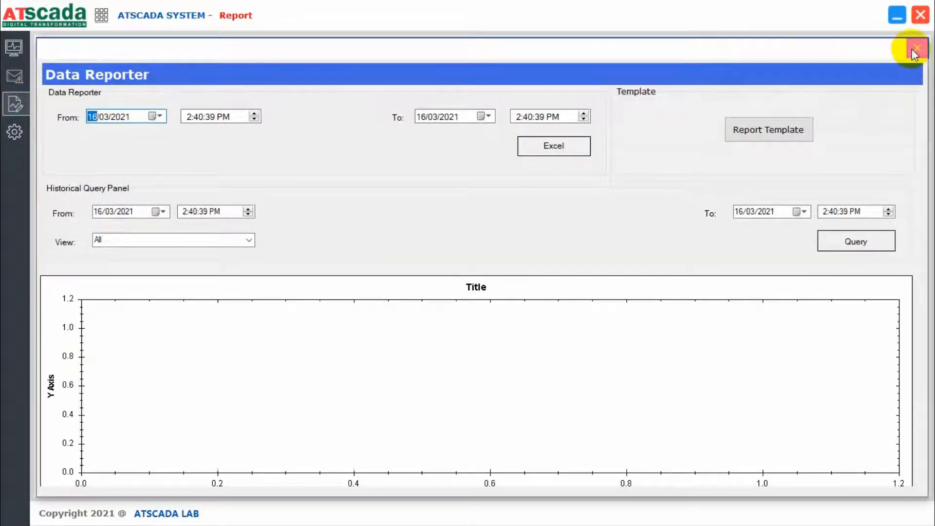
pyautogui.click(917, 48)
pyautogui.click(14, 131)
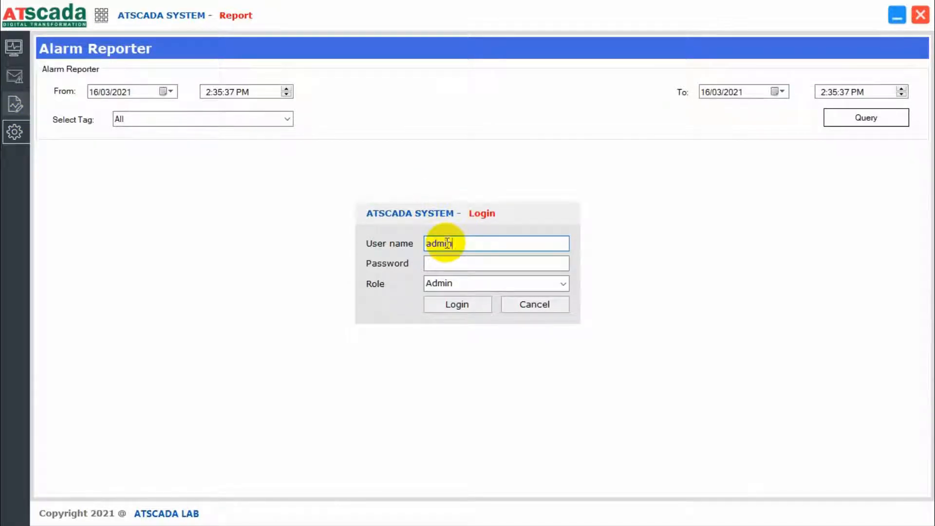
# Log in as Admin and inspect Line 1 planned times and quantity in Plan Settings.
pyautogui.press('Tab')
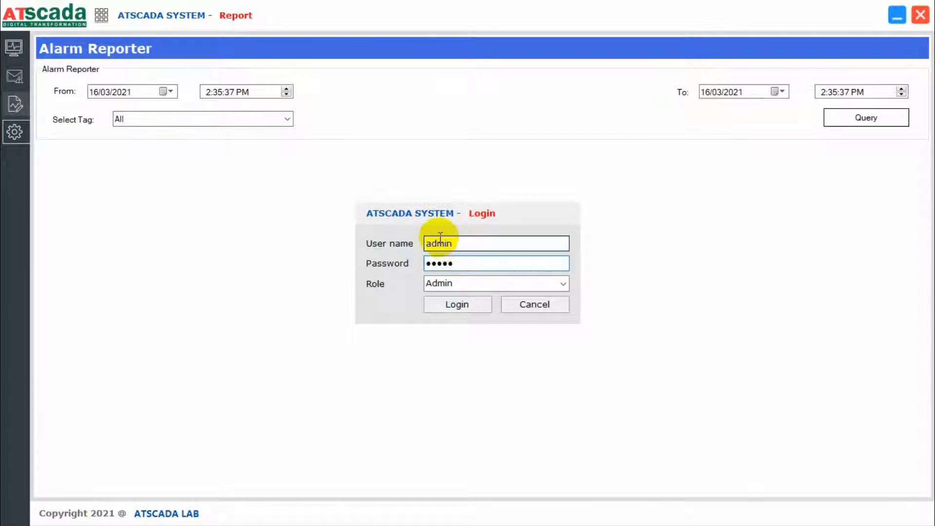
pyautogui.click(454, 304)
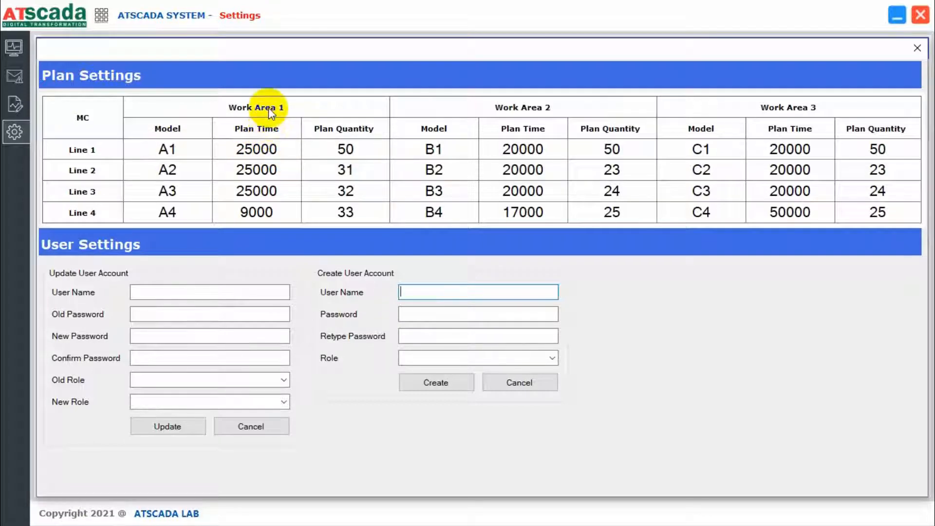
pyautogui.click(280, 149)
pyautogui.click(354, 148)
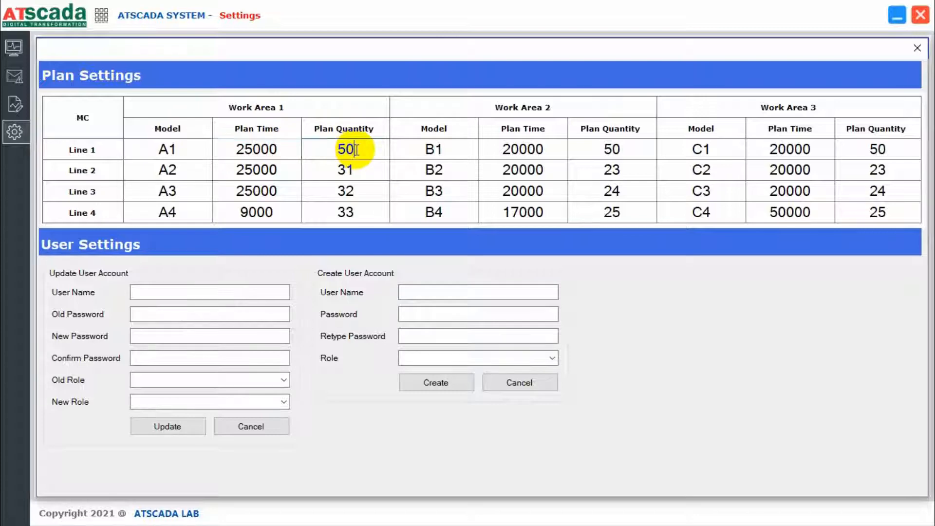
pyautogui.click(523, 149)
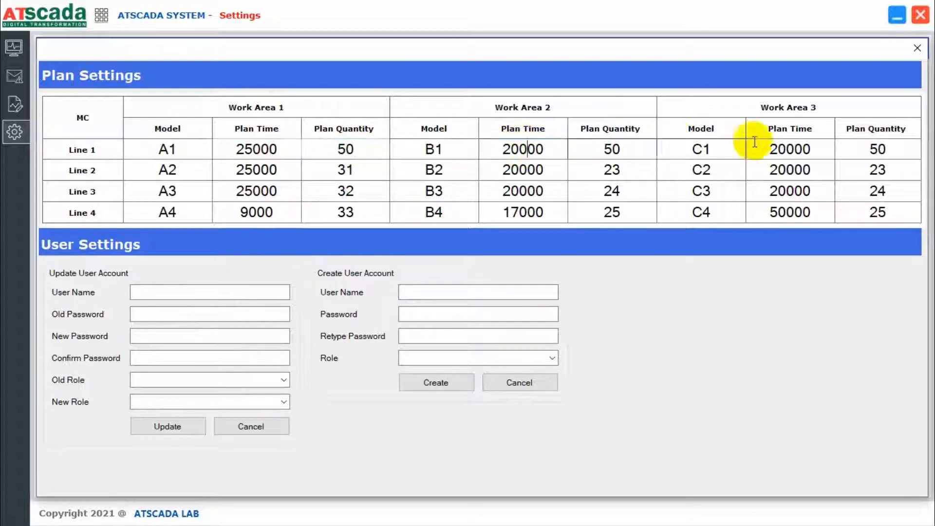
pyautogui.click(778, 148)
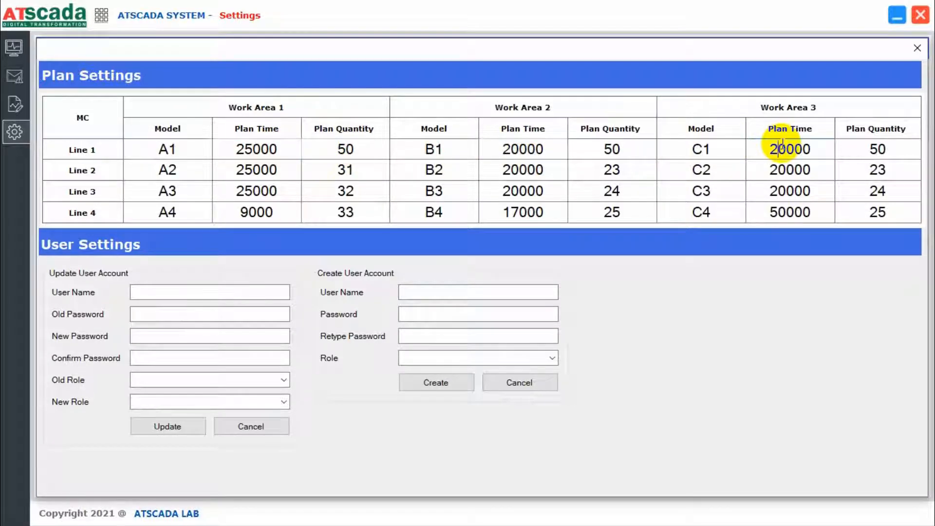
# Close Settings, revisit the Work Area 1 and Over View dashboards, and minimize ATSCADA.
pyautogui.click(918, 48)
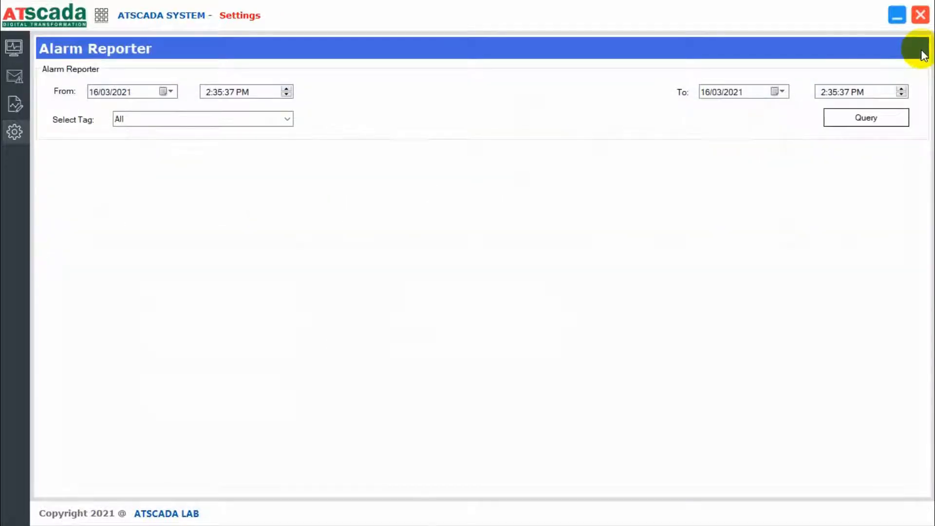
pyautogui.click(15, 49)
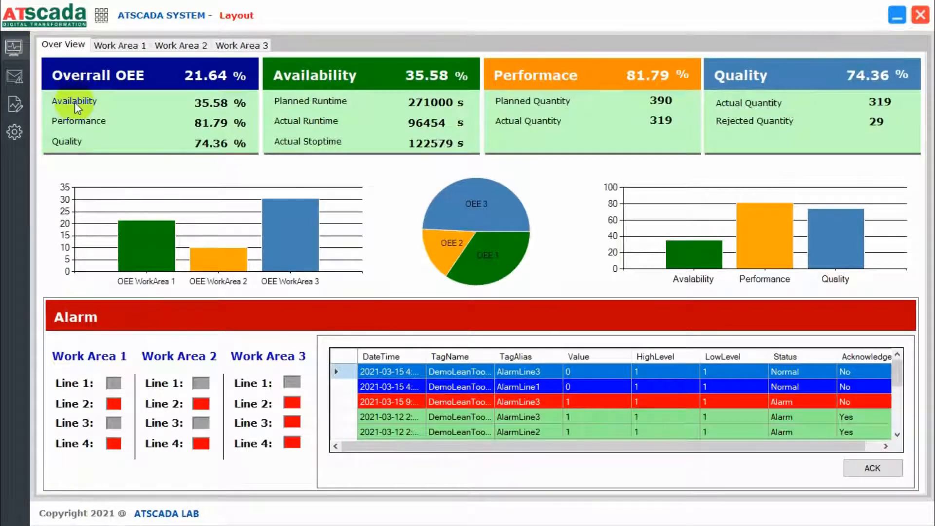
pyautogui.click(119, 45)
pyautogui.click(73, 46)
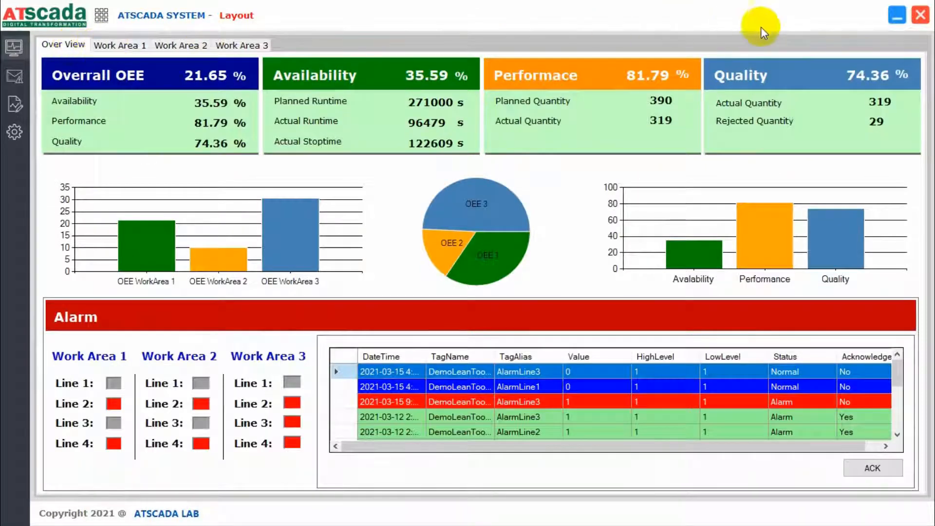
pyautogui.click(897, 15)
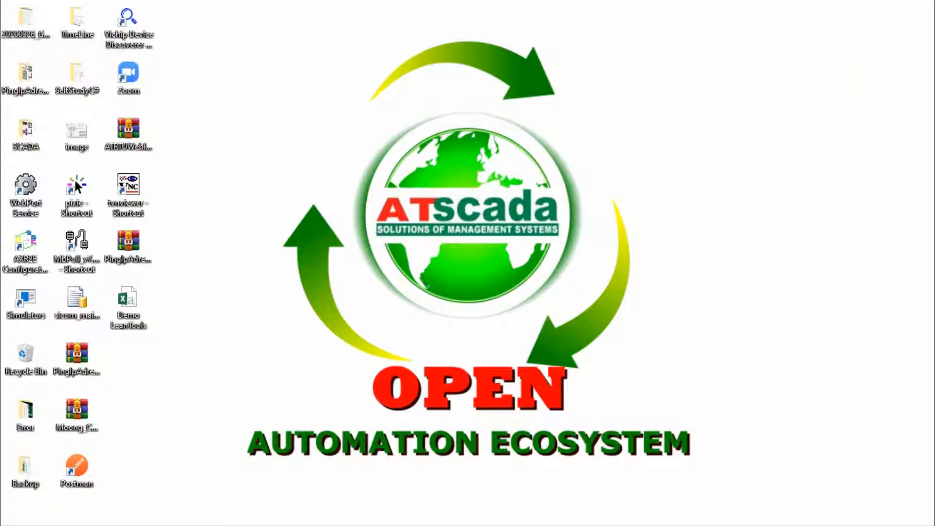
# Switch to the web app login page in Chrome and check its server address.
pyautogui.press('super')
pyautogui.click(911, 161)
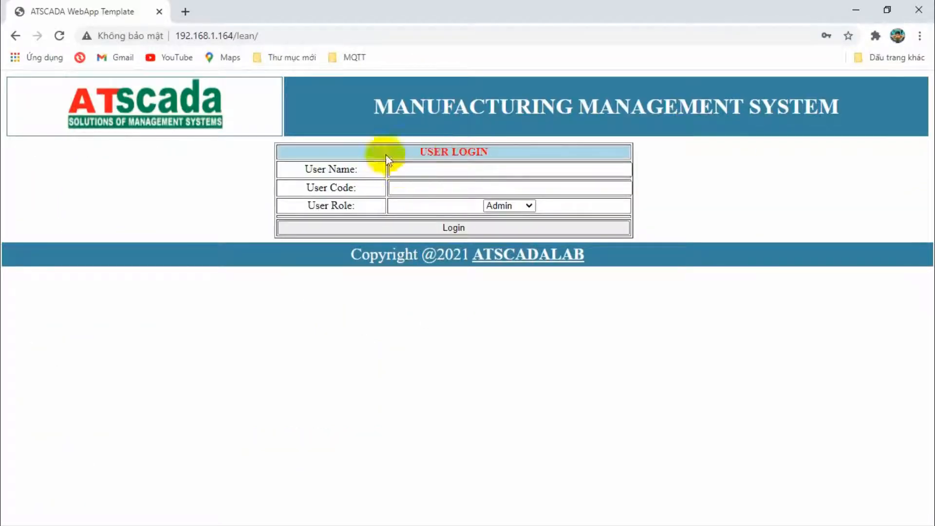
pyautogui.moveTo(233, 35); pyautogui.dragTo(176, 38)
pyautogui.click(279, 33)
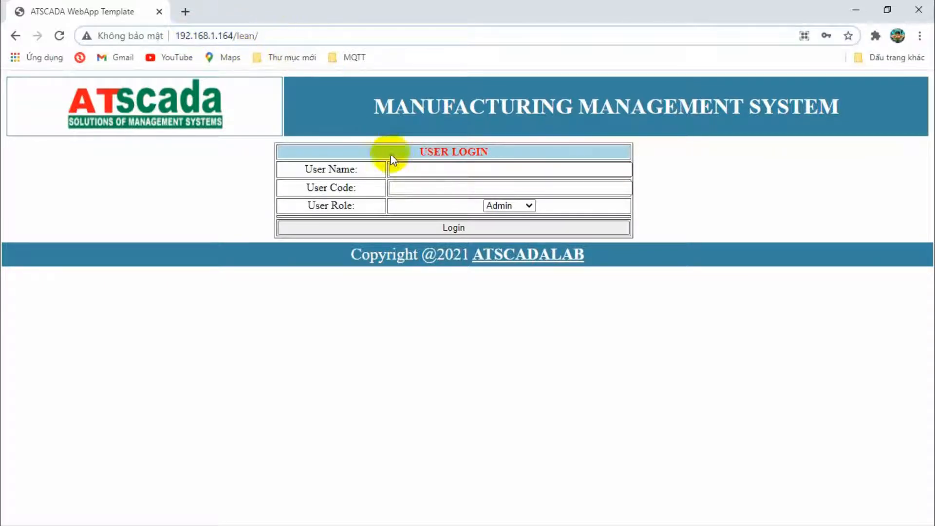
# Sign in to the Manufacturing Management System with the user name and user code.
pyautogui.click(415, 172)
pyautogui.write('admin')
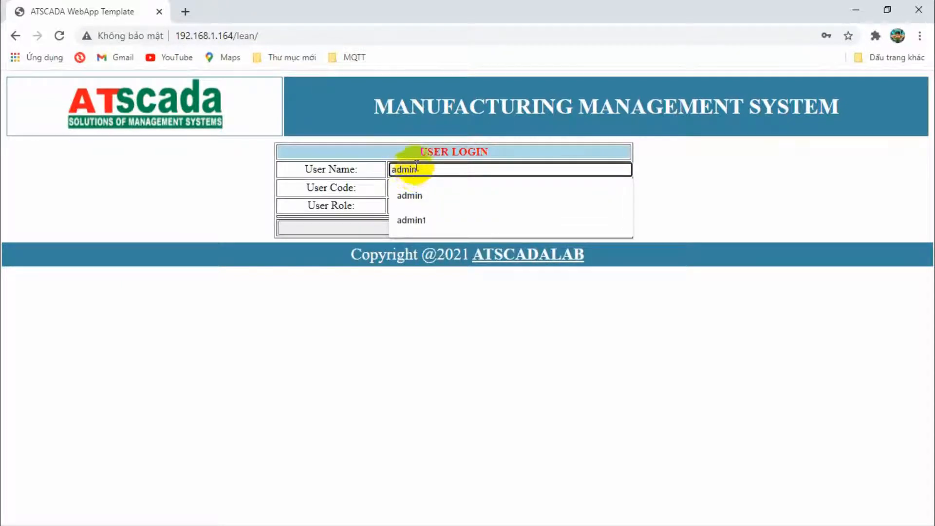
pyautogui.click(415, 186)
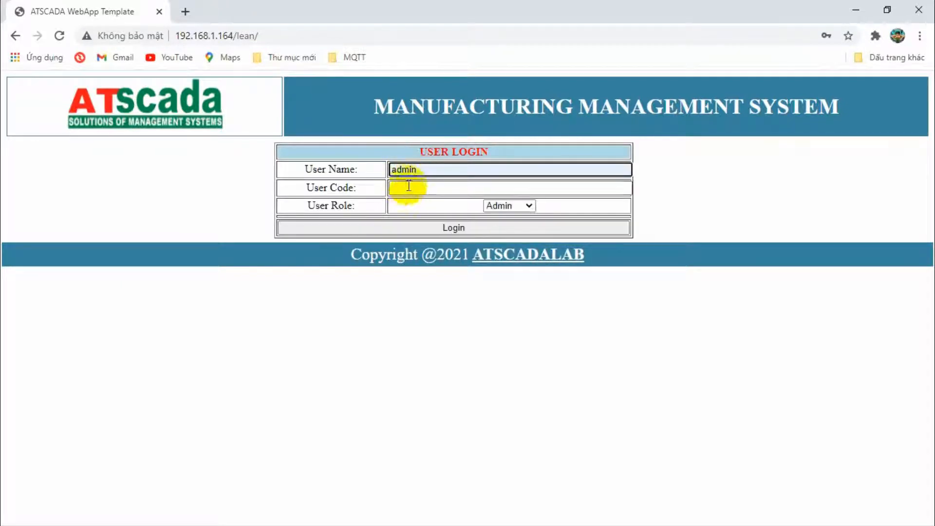
pyautogui.write('12')
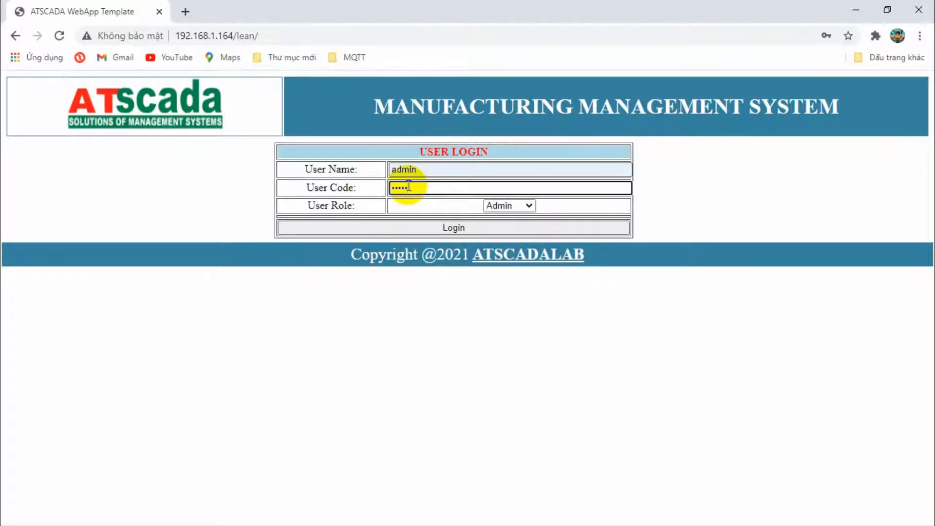
pyautogui.click(452, 225)
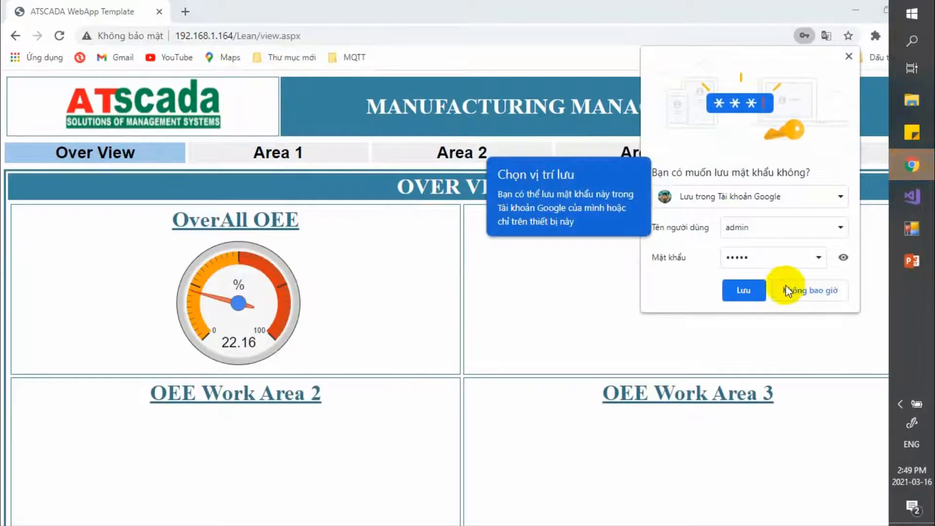
# Decline saving the password and browse the Over View gauges, OEE charts and alarm list.
pyautogui.click(787, 291)
pyautogui.click(589, 235)
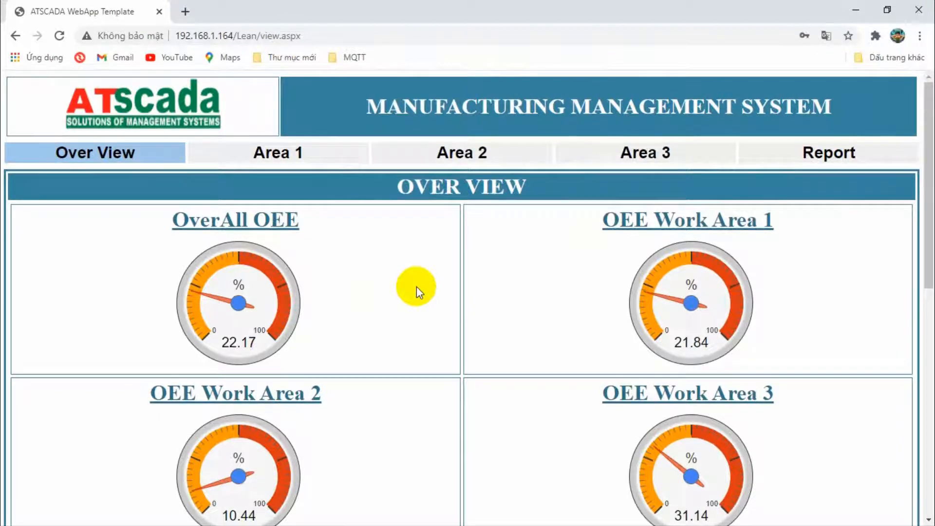
pyautogui.scroll(-5, 417, 285)
pyautogui.scroll(-5, 416, 284)
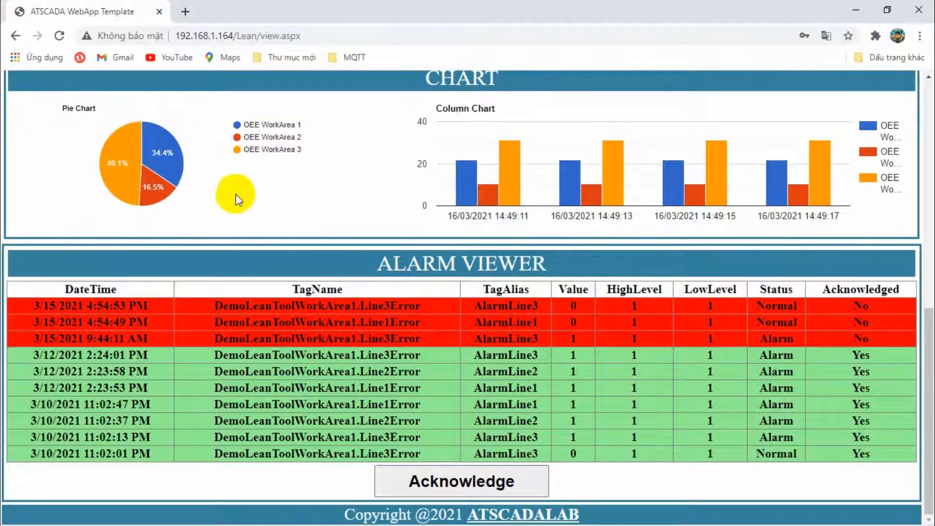
pyautogui.scroll(1, 236, 194)
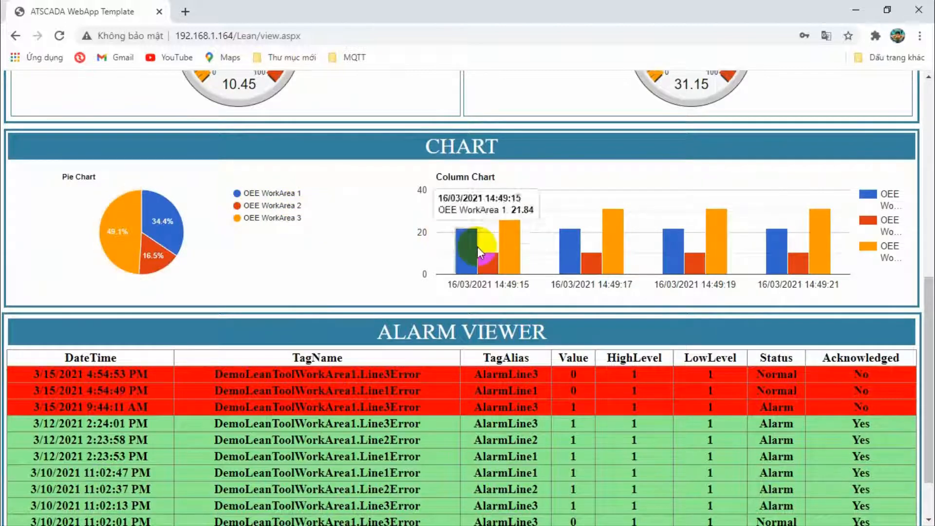
pyautogui.moveTo(458, 255)
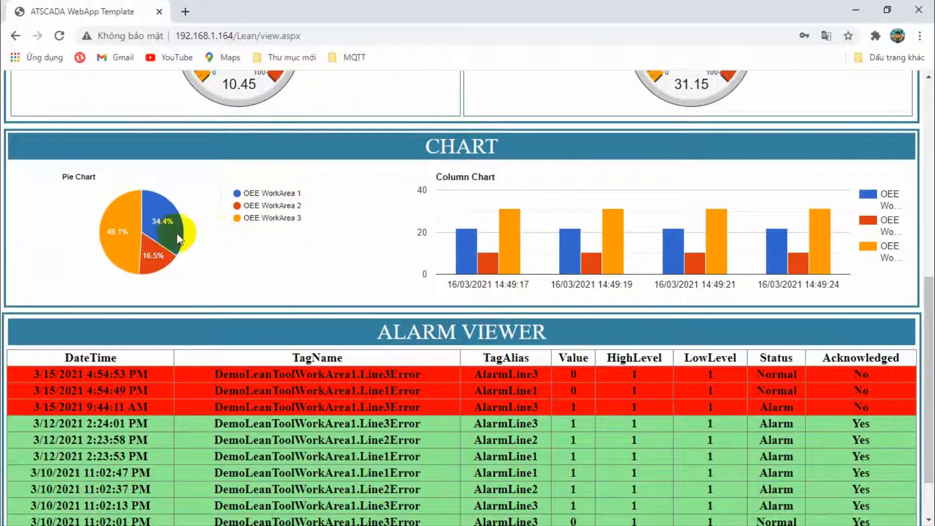
pyautogui.moveTo(159, 227)
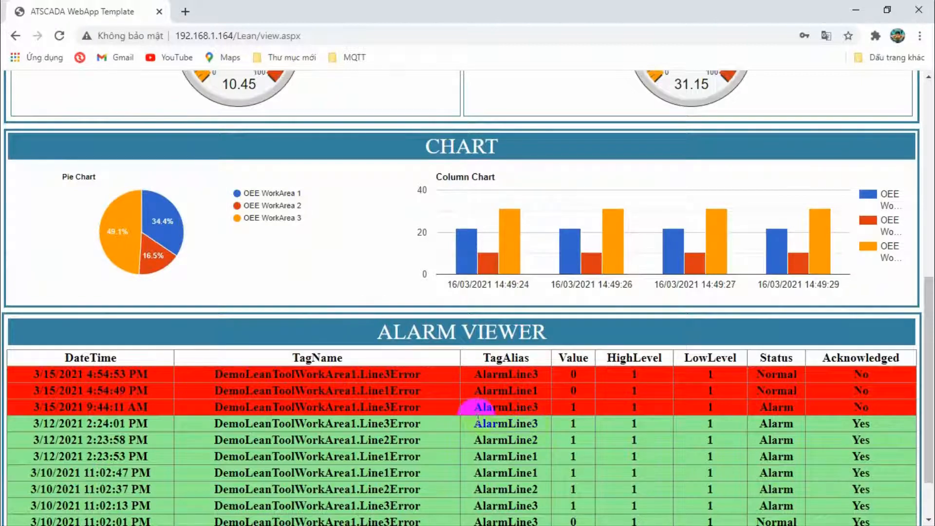
pyautogui.scroll(9, 487, 409)
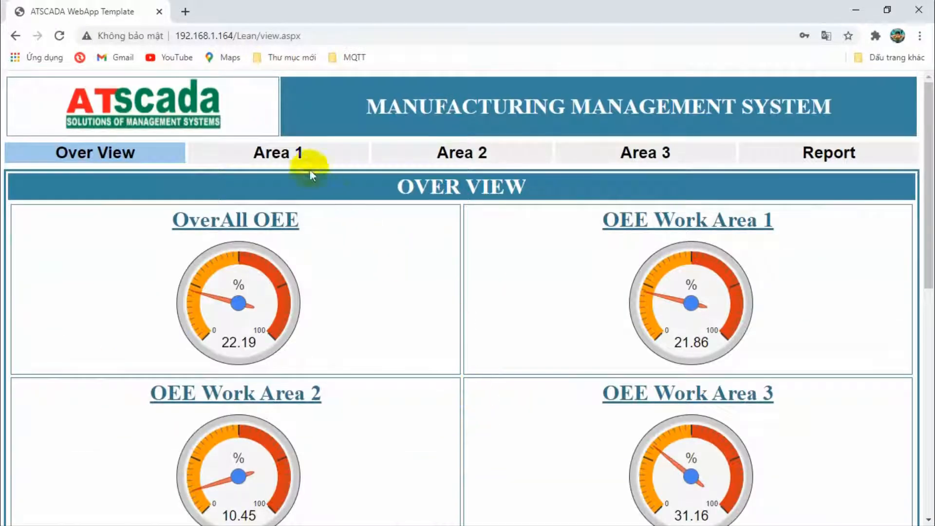
# Open Work Area 1 (OEE 21.87%) and scroll through its gauges and CHART section.
pyautogui.click(301, 157)
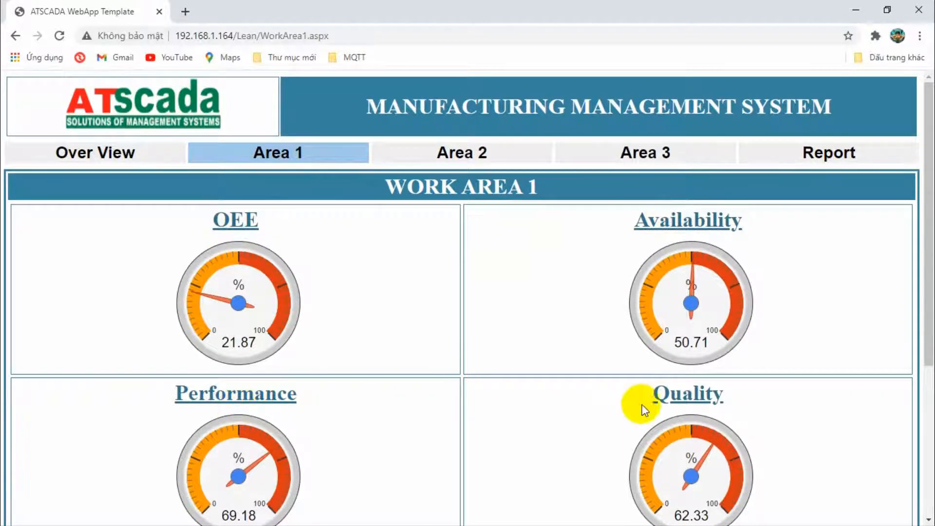
pyautogui.scroll(-5, 568, 350)
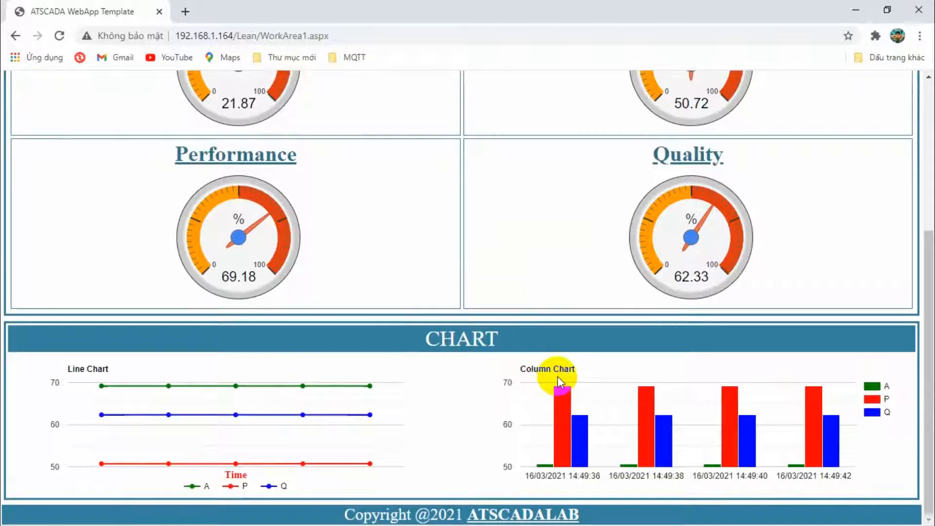
pyautogui.scroll(5, 464, 378)
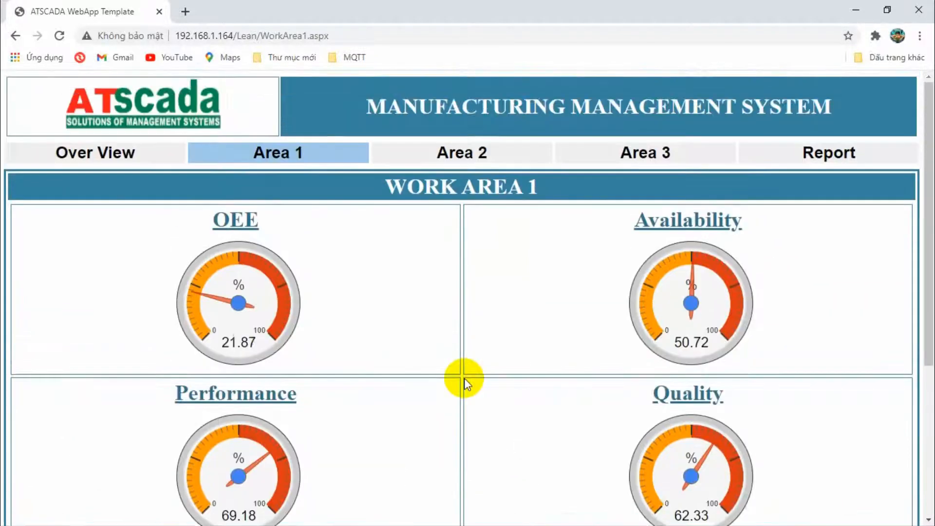
# Browse the Work Area 2 gauges and charts, then go to the Report page.
pyautogui.click(478, 154)
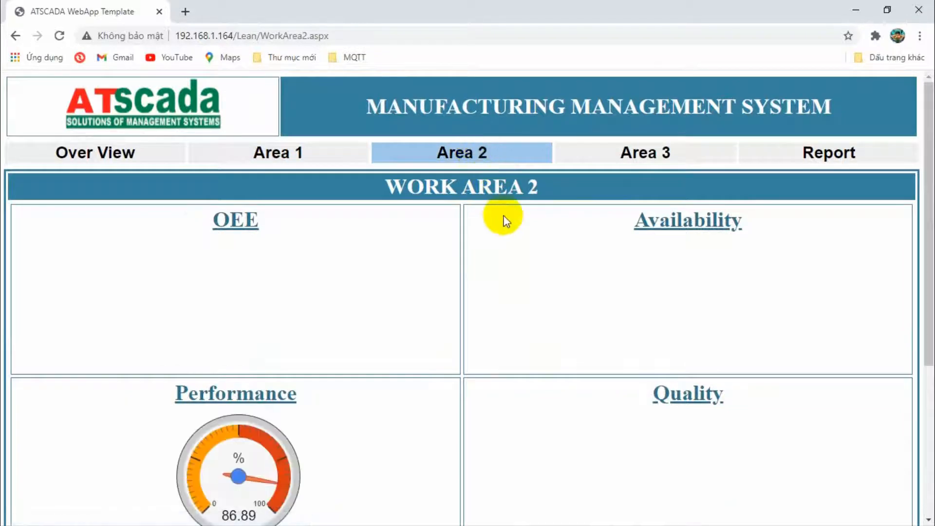
pyautogui.scroll(-5, 507, 221)
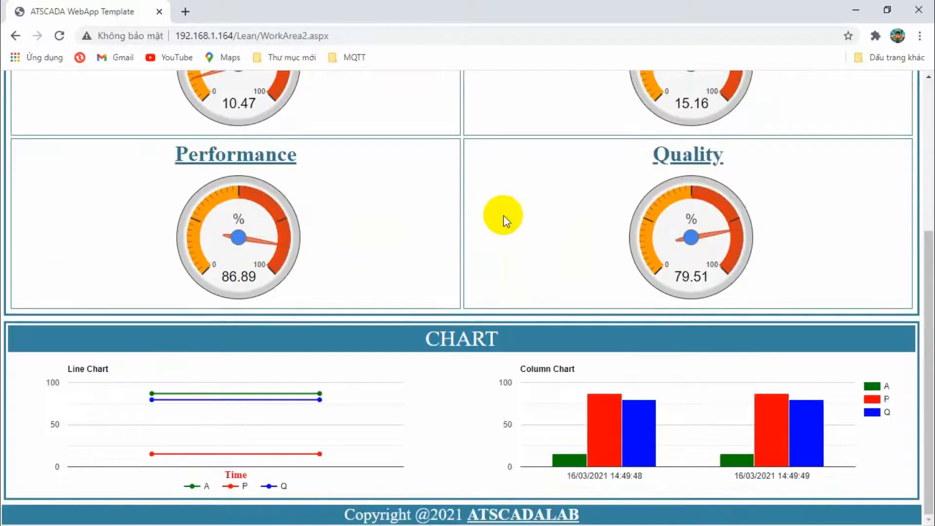
pyautogui.scroll(5, 507, 221)
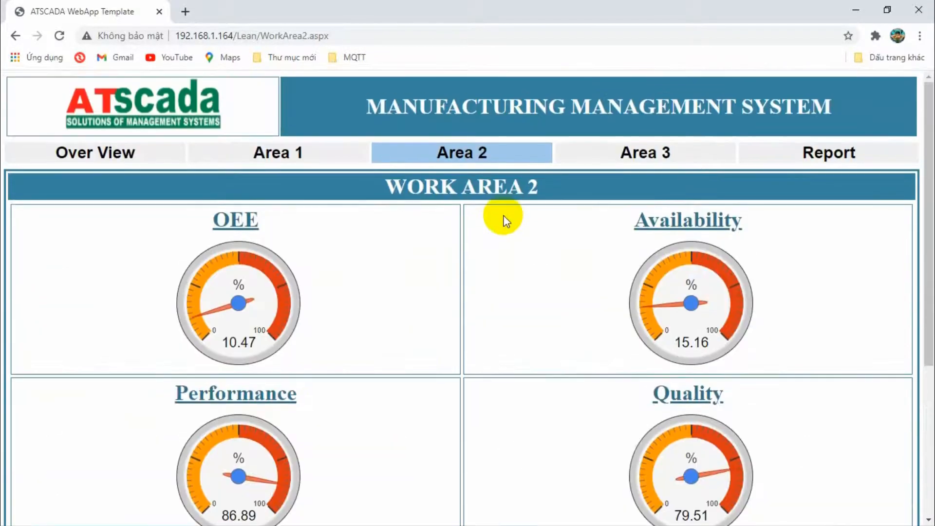
pyautogui.click(767, 155)
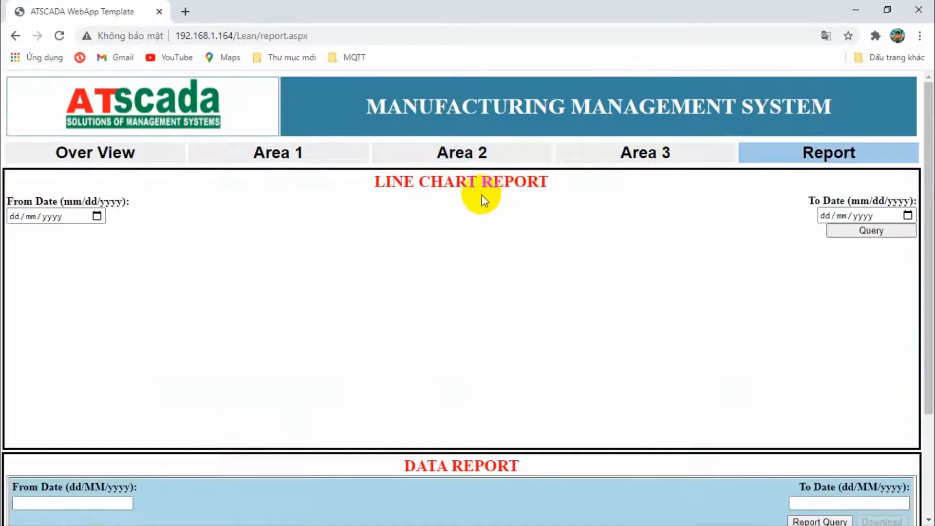
# Query the OEE line chart report from 11/03/2021 to 14/03/2021.
pyautogui.click(97, 216)
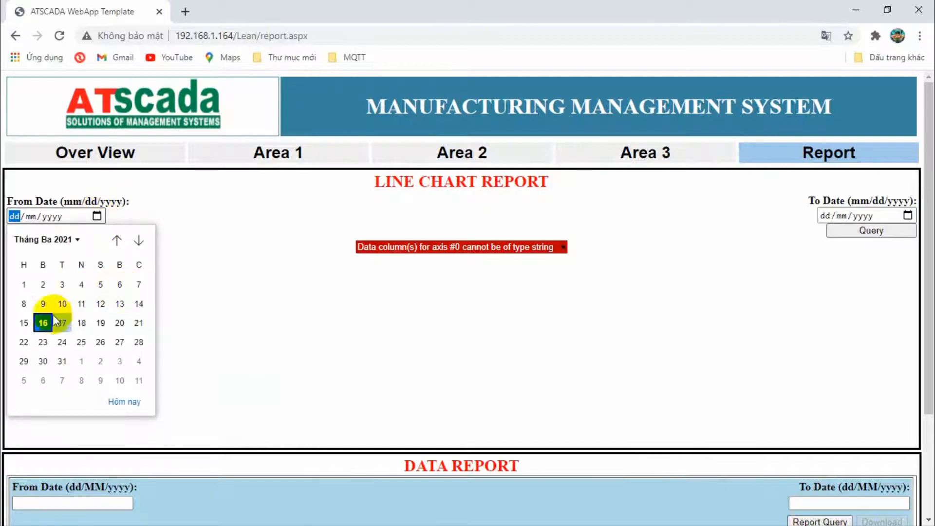
pyautogui.click(81, 303)
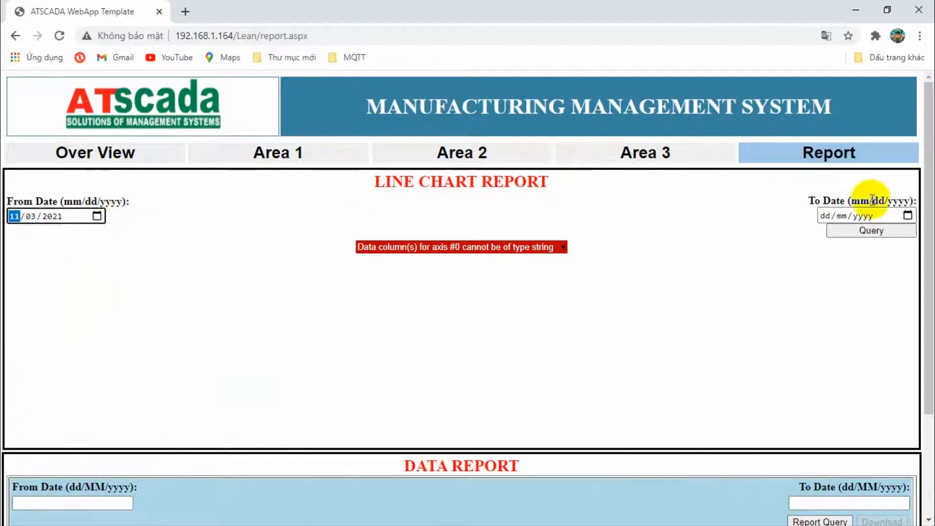
pyautogui.click(908, 215)
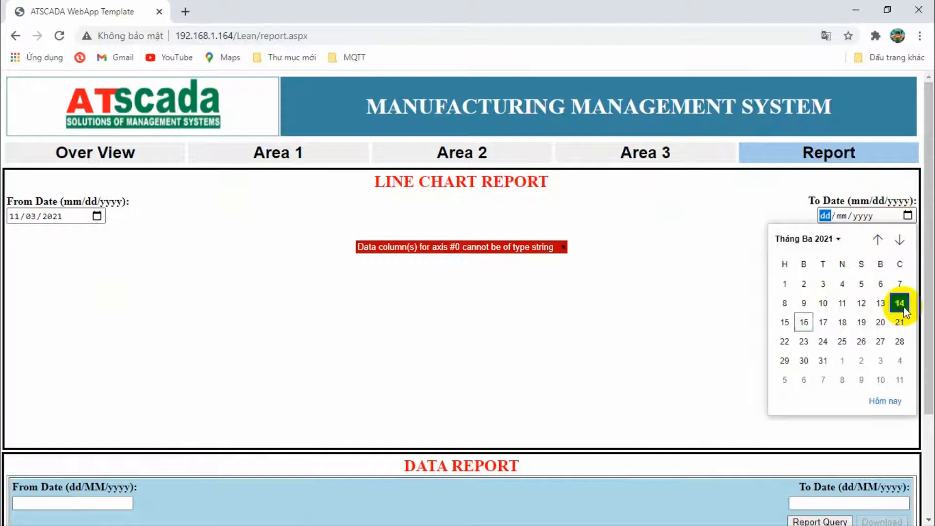
pyautogui.click(900, 303)
pyautogui.click(872, 232)
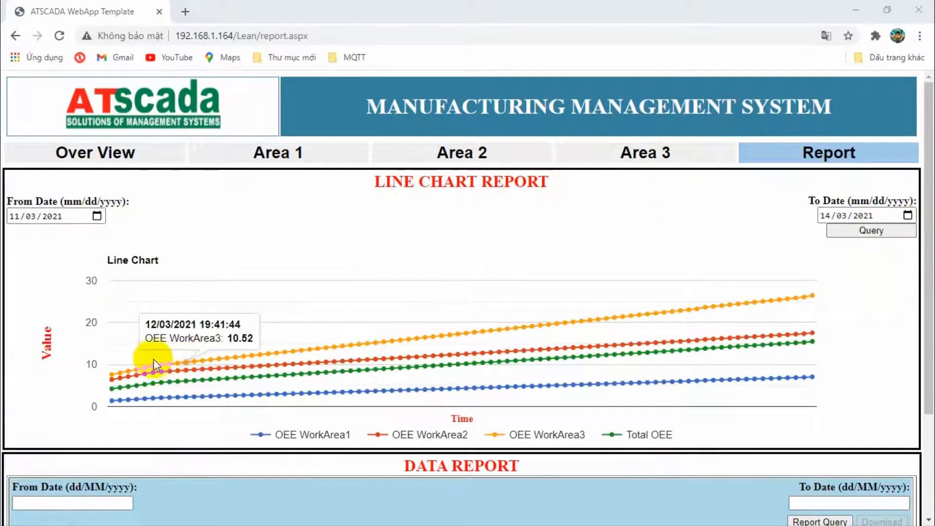
pyautogui.scroll(-3, 510, 311)
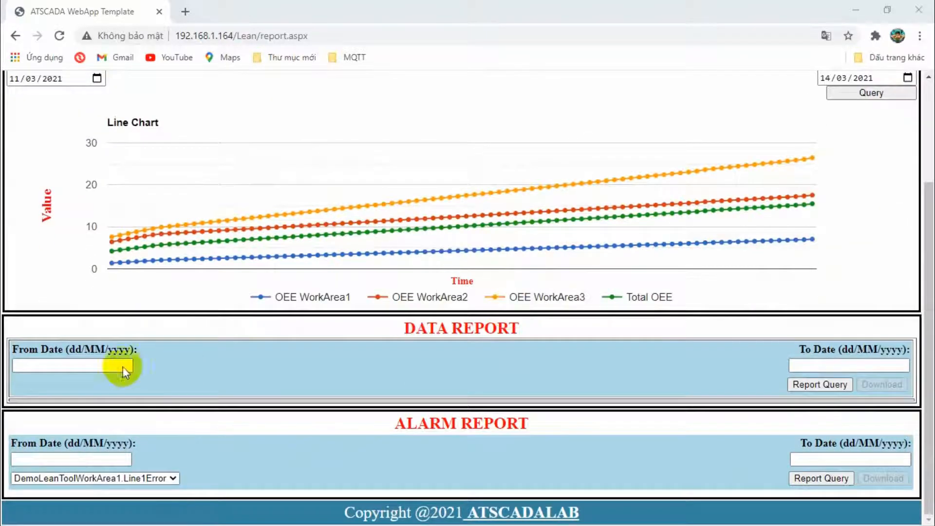
# Query the Data Report from 10/03/2021 to 14/03/2021, correcting the end date from 15/03.
pyautogui.click(65, 368)
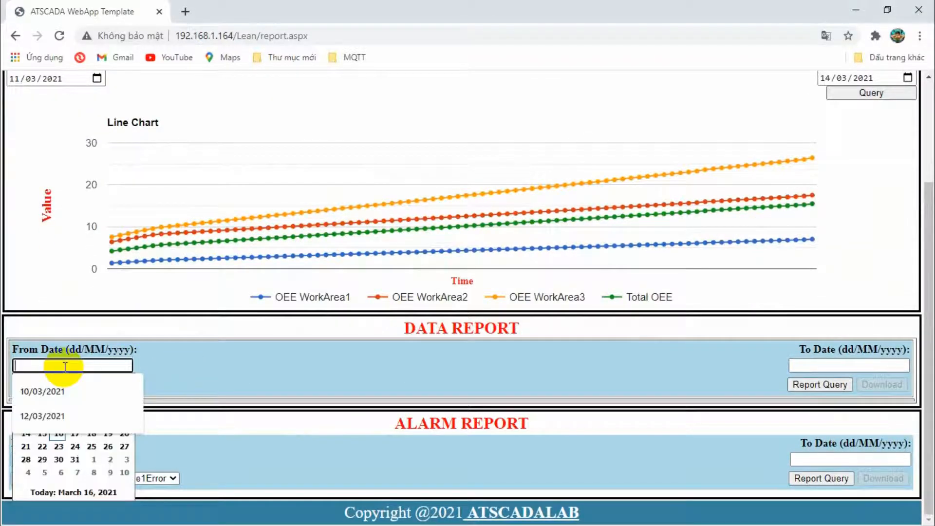
pyautogui.click(36, 387)
pyautogui.click(836, 368)
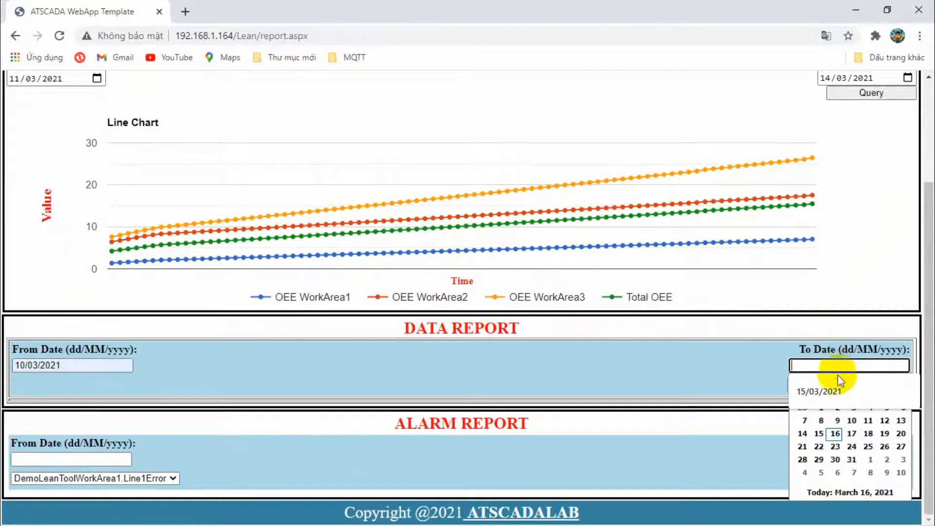
pyautogui.click(820, 432)
pyautogui.click(827, 365)
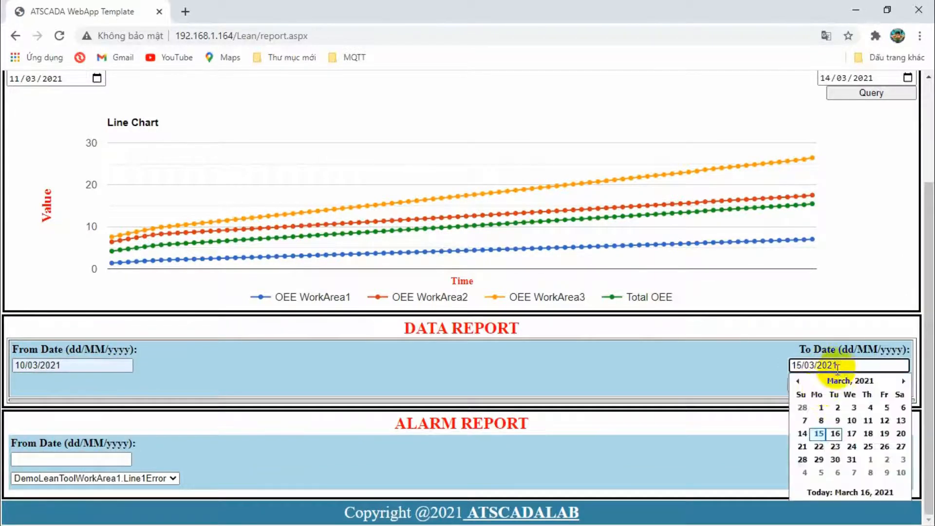
pyautogui.click(800, 423)
pyautogui.click(803, 385)
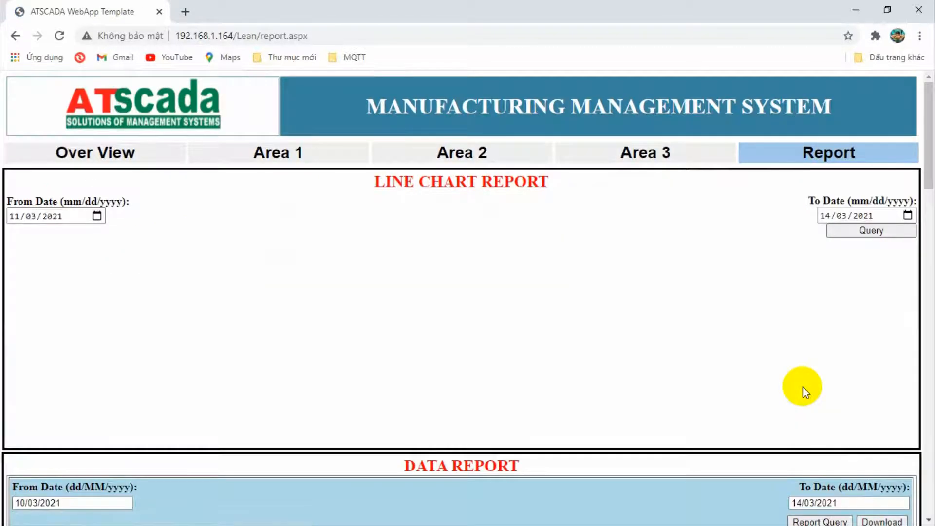
# Scroll through the OEE readings table, then return to the Over View page.
pyautogui.scroll(-7, 430, 326)
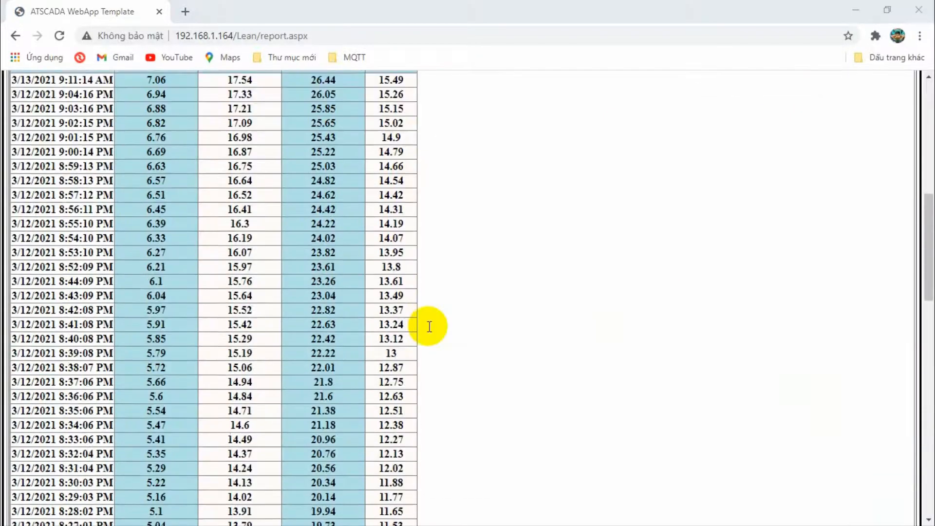
pyautogui.scroll(-18, 430, 326)
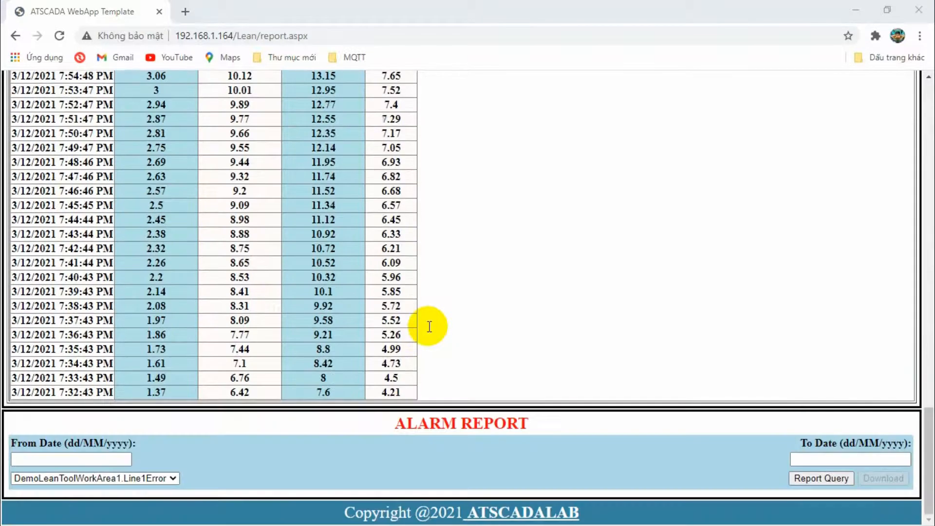
pyautogui.scroll(20, 430, 326)
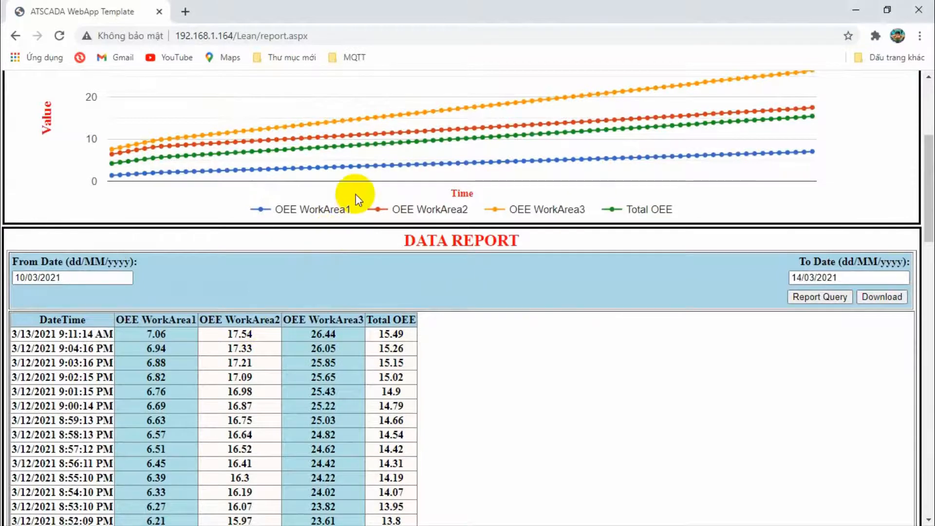
pyautogui.scroll(5, 366, 176)
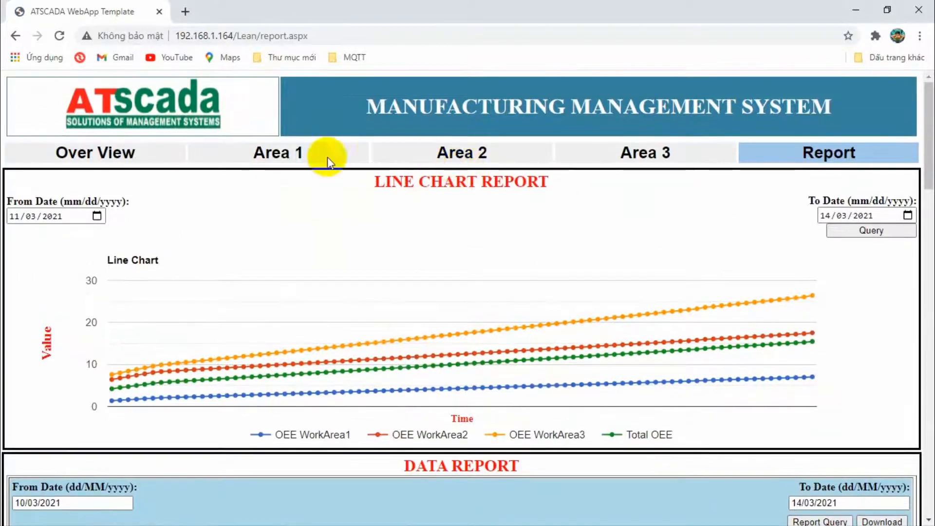
pyautogui.click(167, 163)
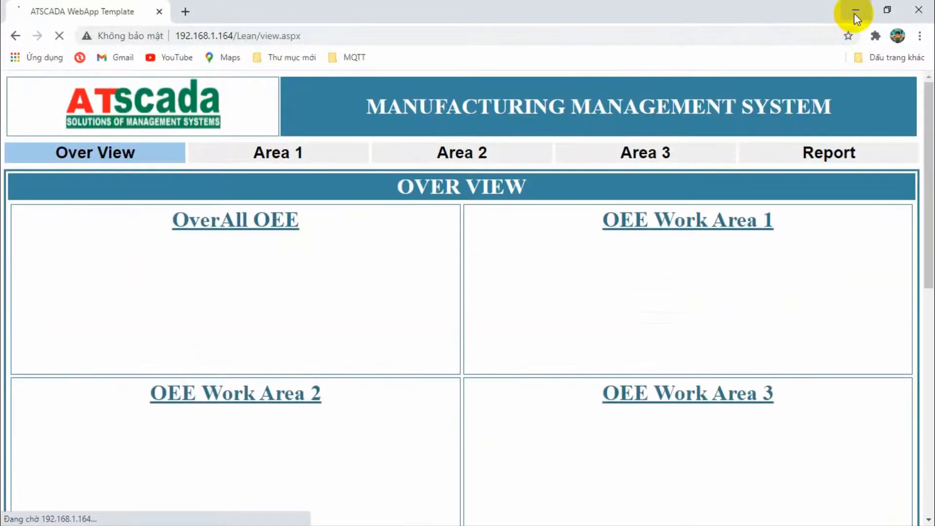
# Minimise the Chrome window, refresh the Windows desktop from its context menu, and open Start.
pyautogui.click(856, 14)
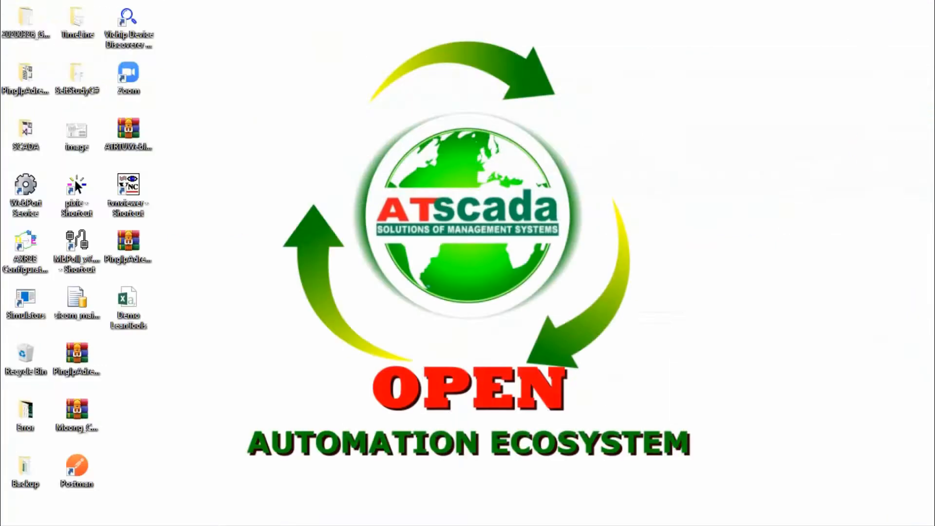
pyautogui.rightClick(605, 179)
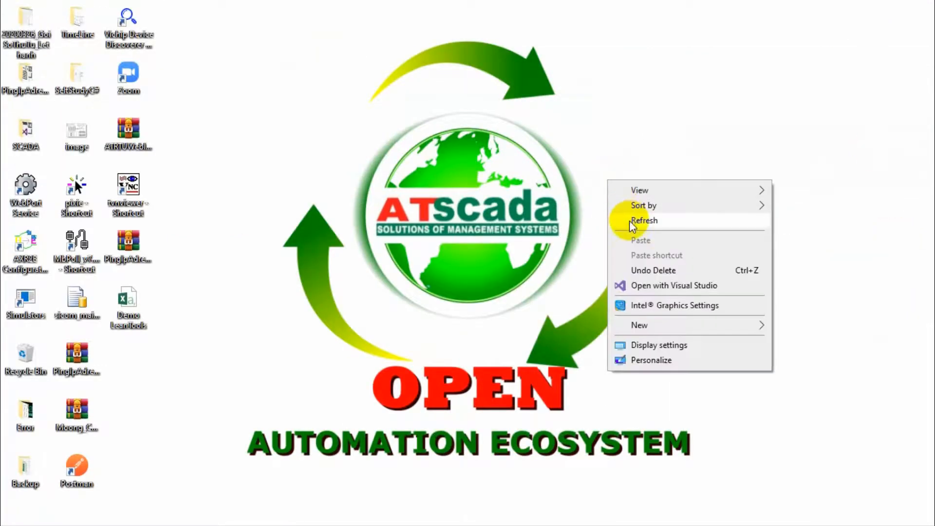
pyautogui.click(630, 222)
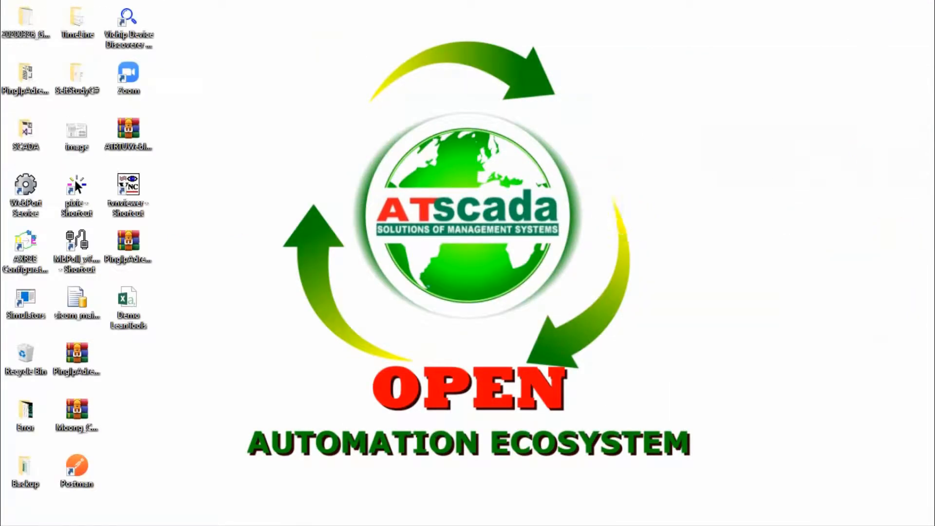
pyautogui.press('super')
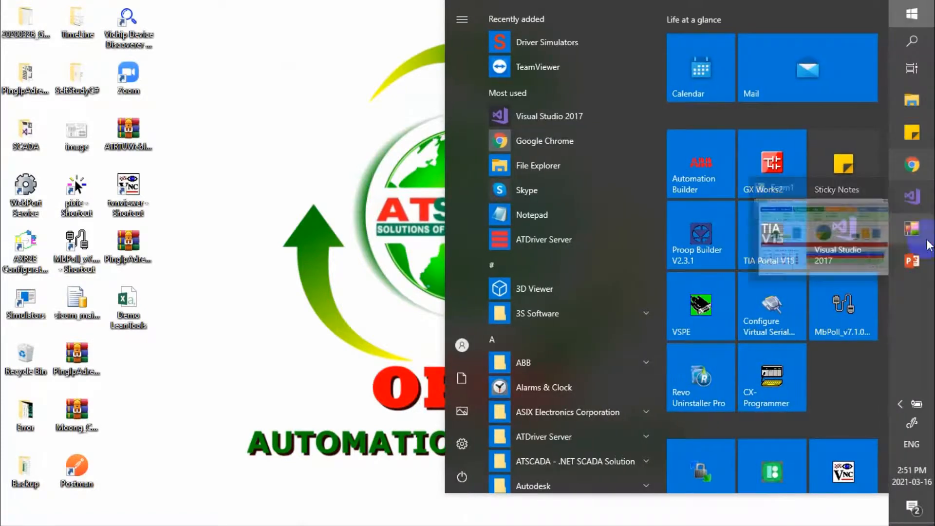